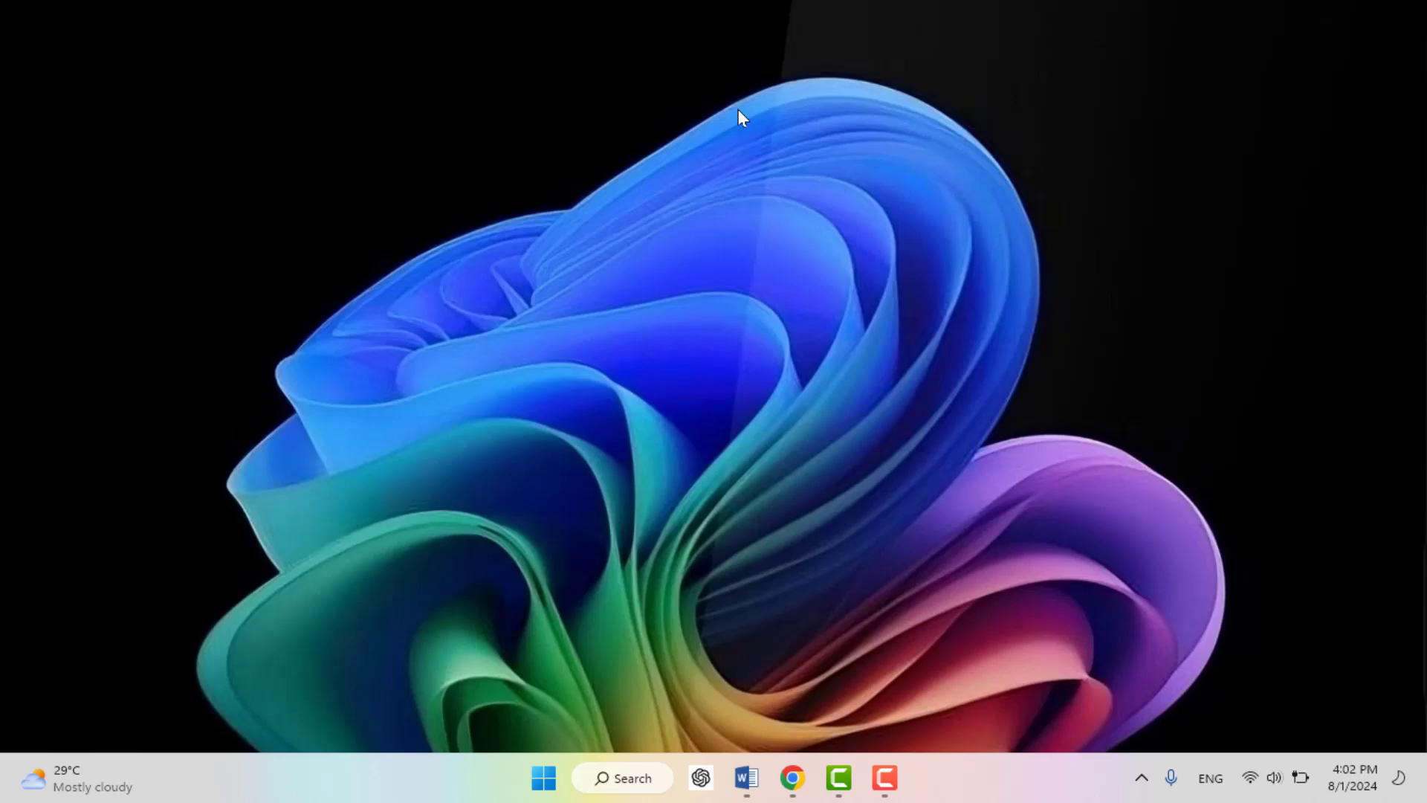
- Open Settings with Win+I to reach the System About page showing Windows 11 Pro 21H2
key("super+i")
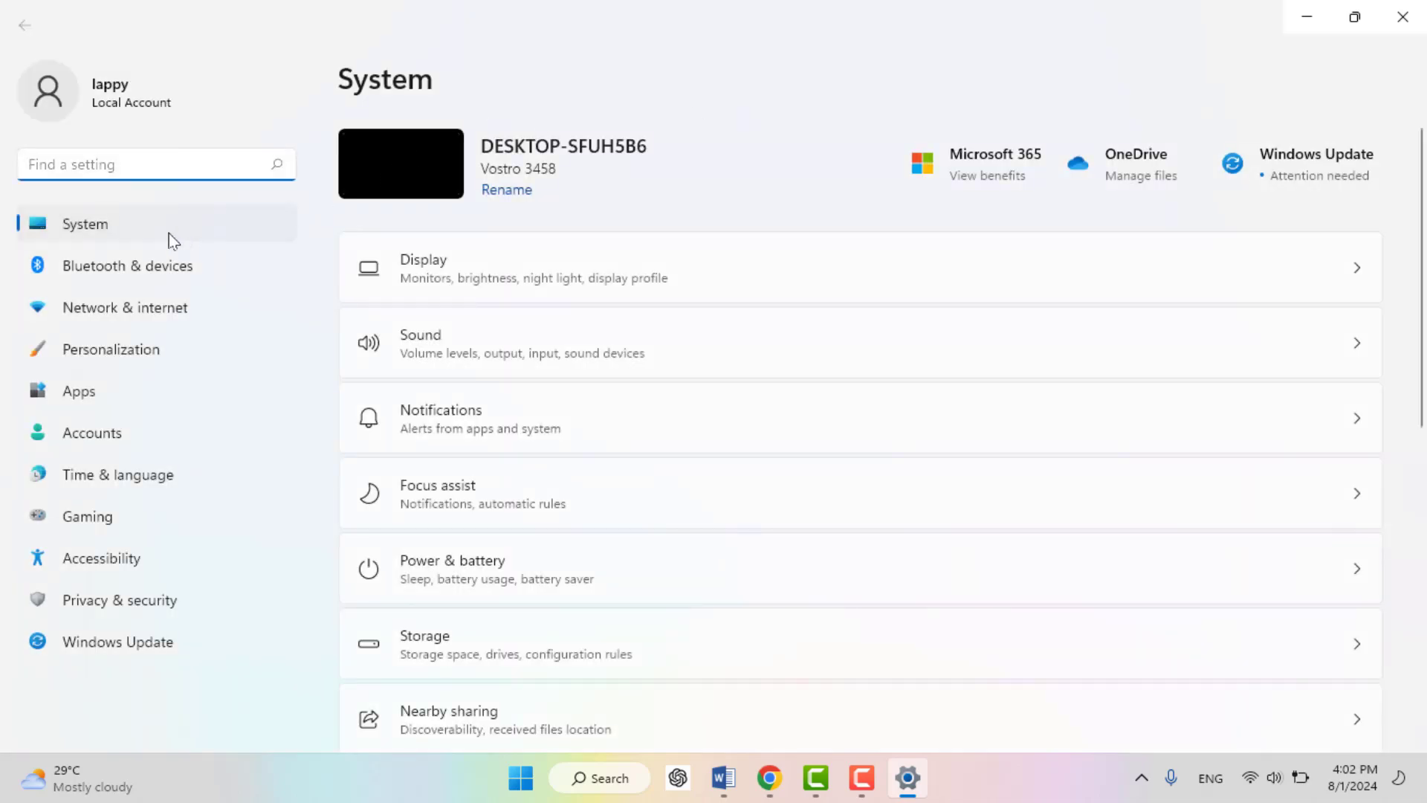
scroll(559, 342, "down", 5)
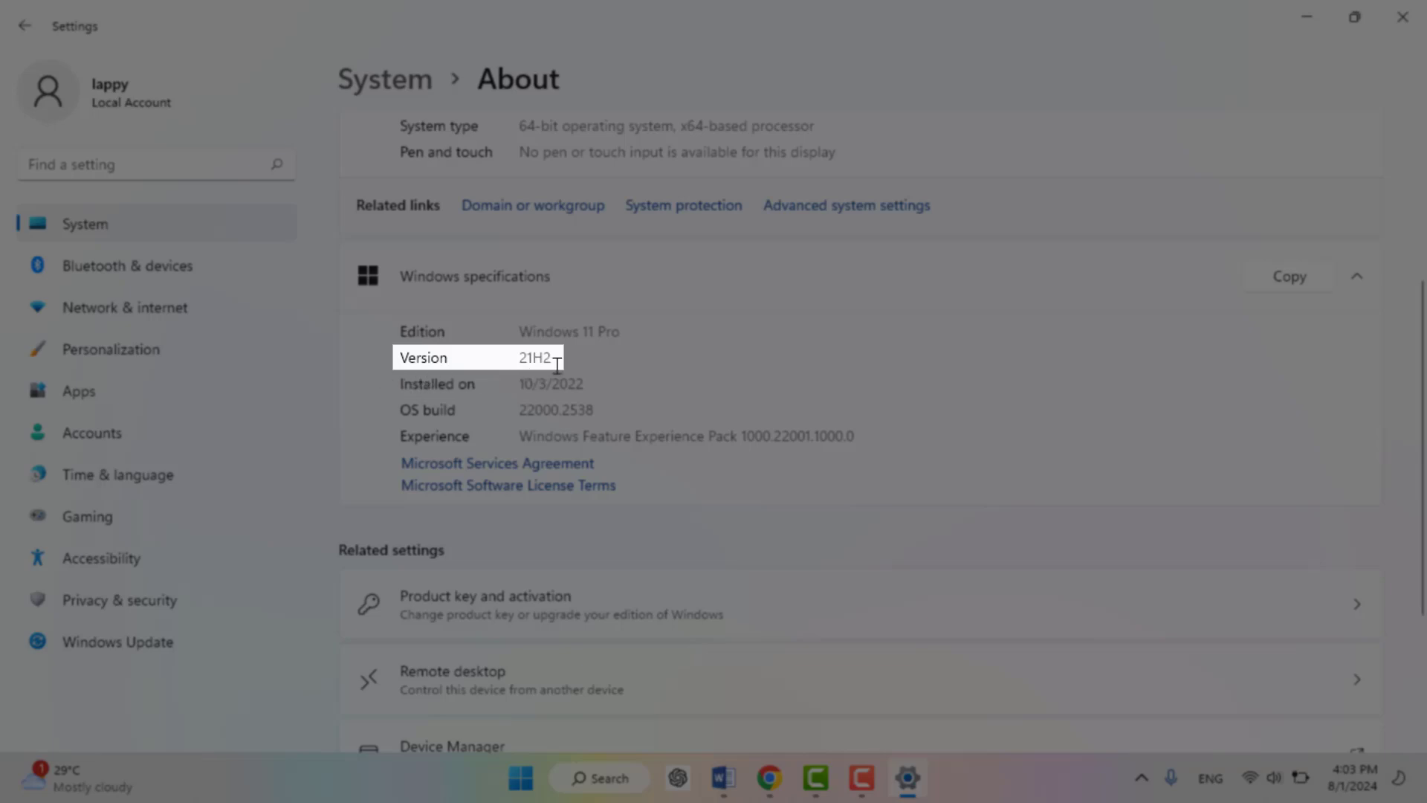
- Close Settings and start a Windows search for winver
left_click(1411, 18)
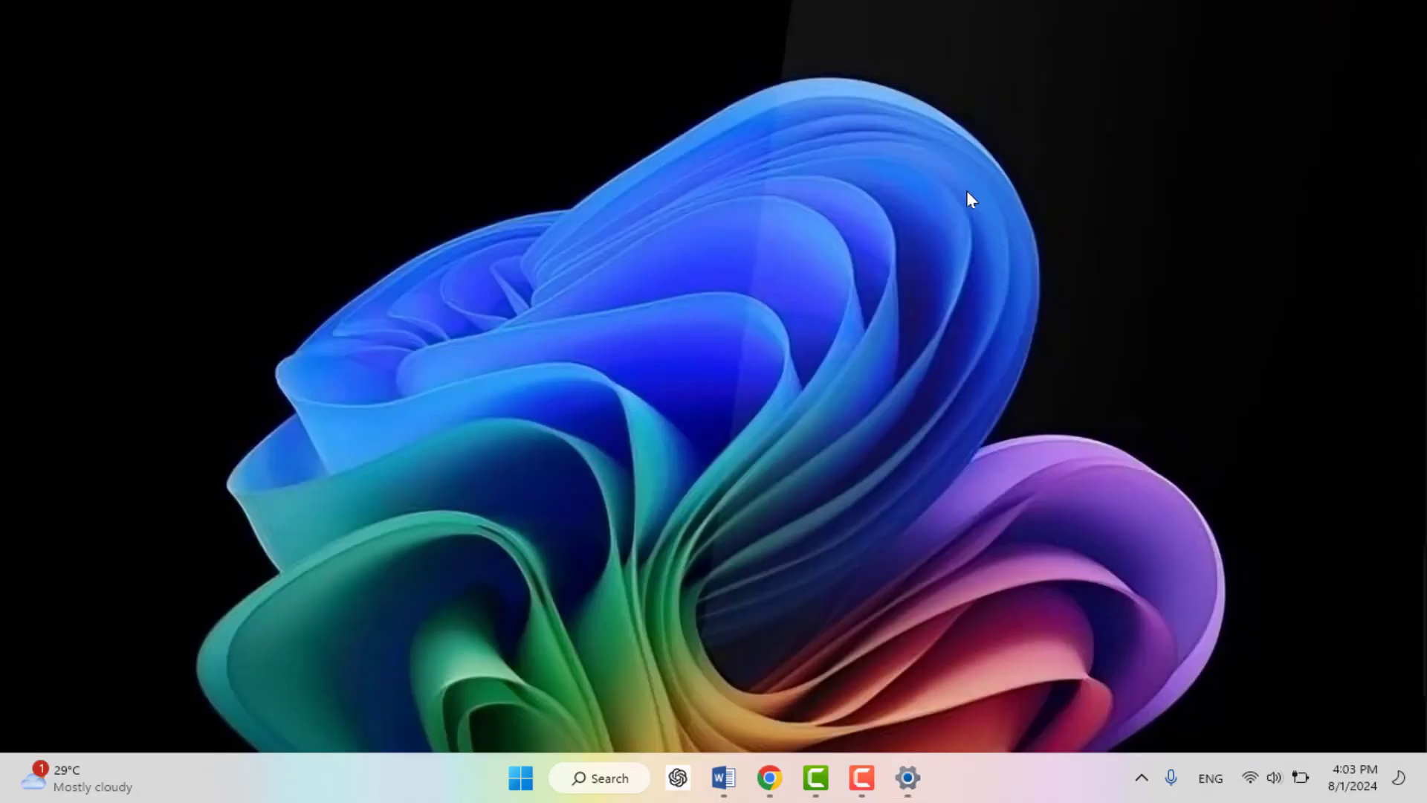
key("super")
type("winver")
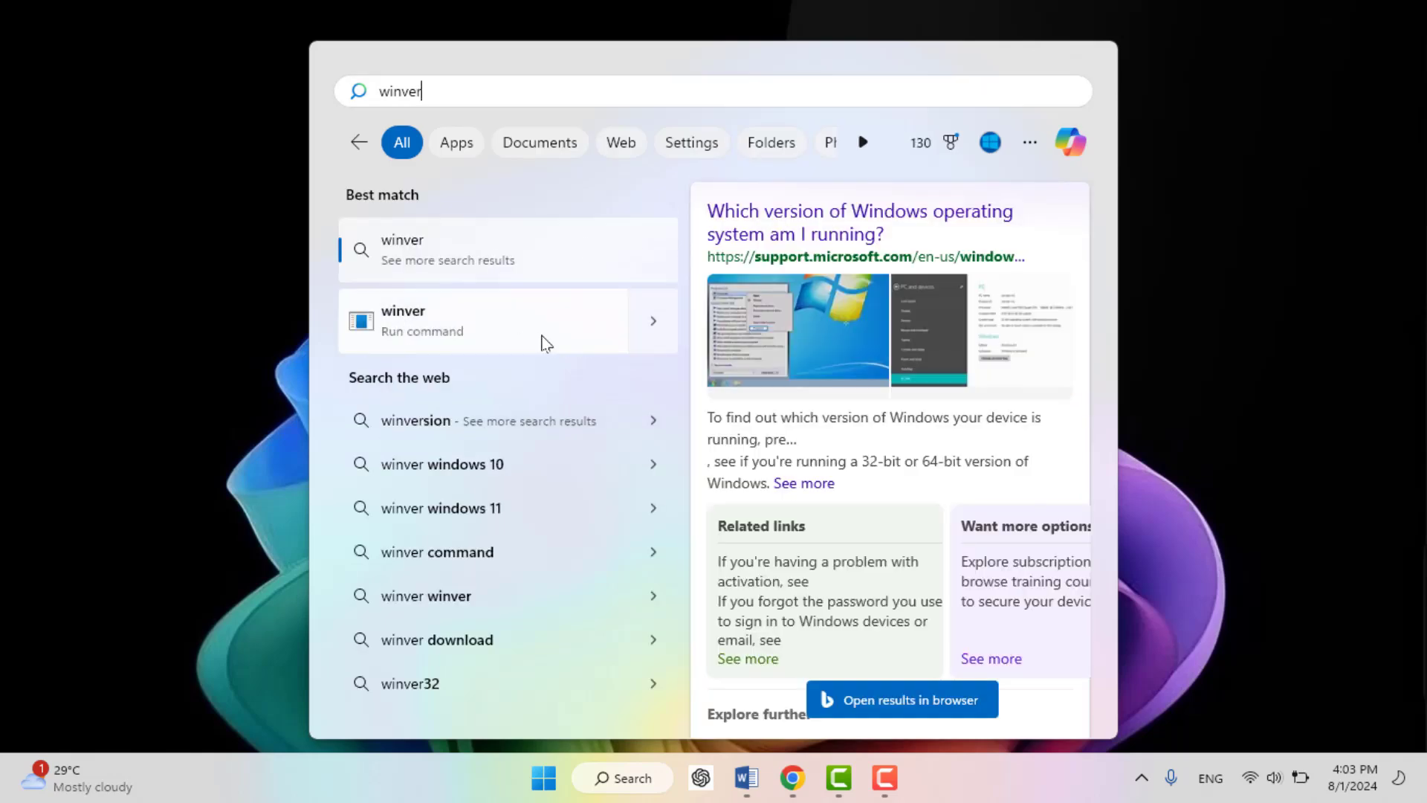
- Run winver, confirm Version 21H2 (OS Build 22000.2538), then close About Windows
left_click(545, 343)
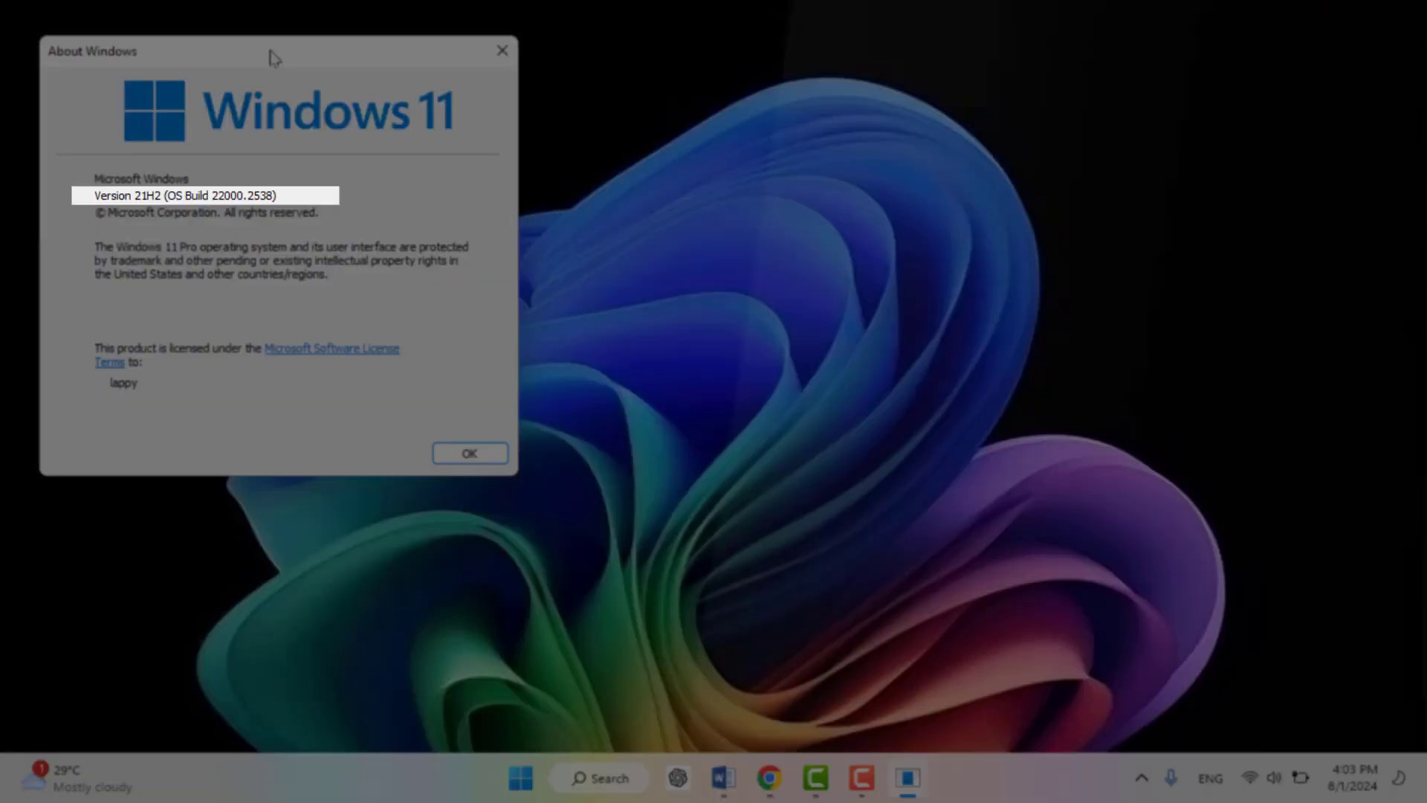
left_click_drag(273, 59, 417, 80)
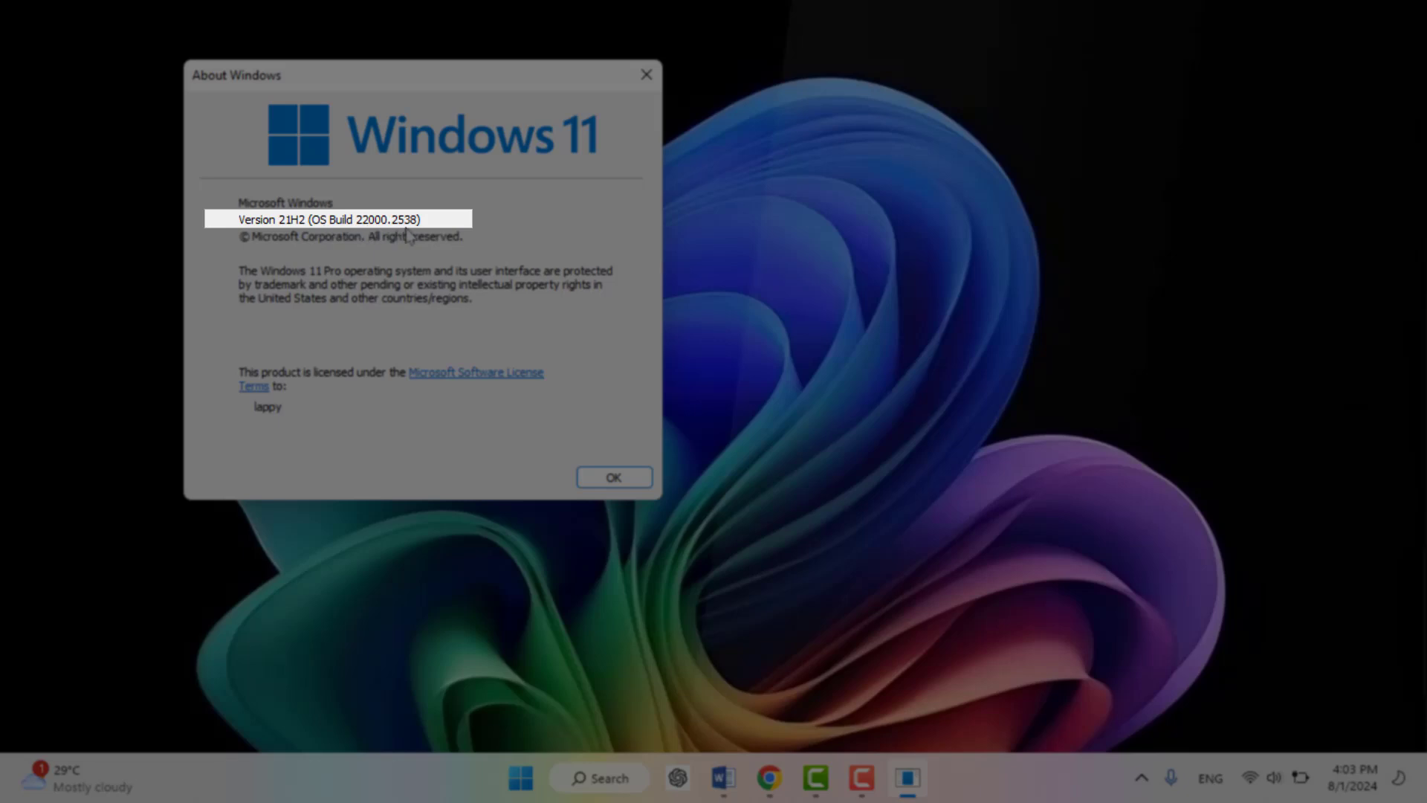
left_click(648, 76)
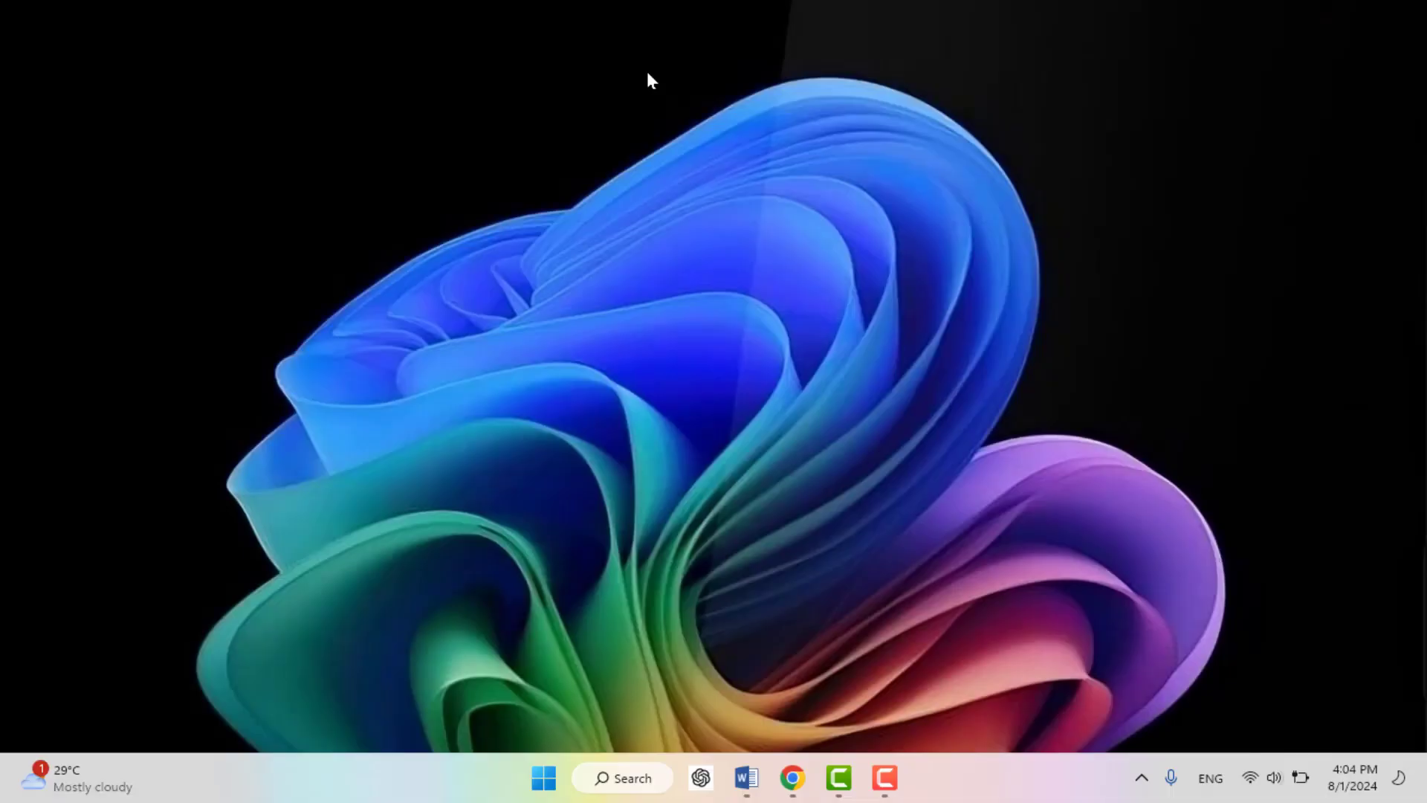